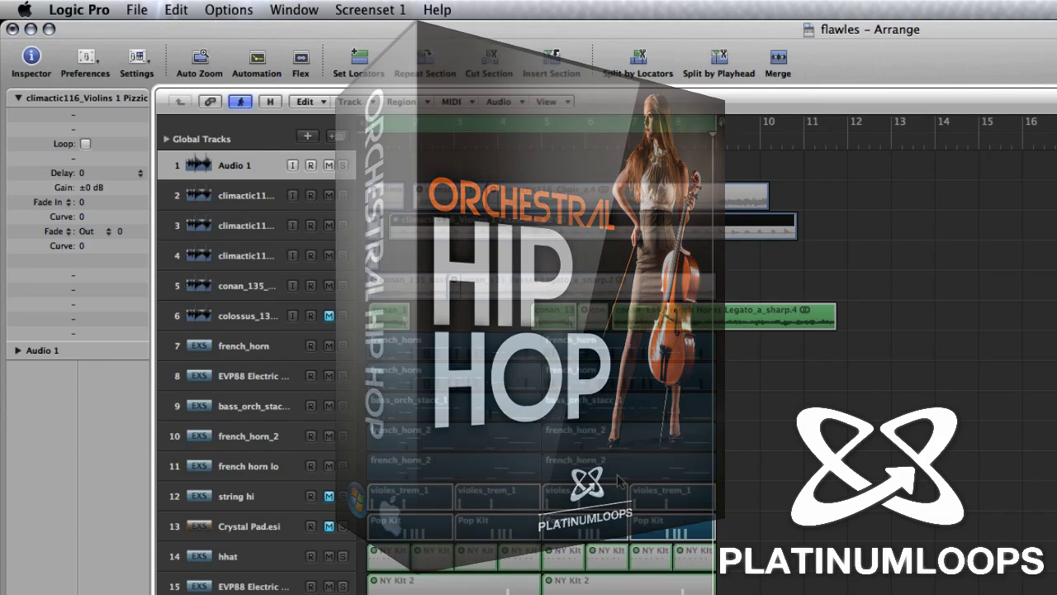
# - Start playback of the flawles arrangement from bar 1
pyautogui.press('space')
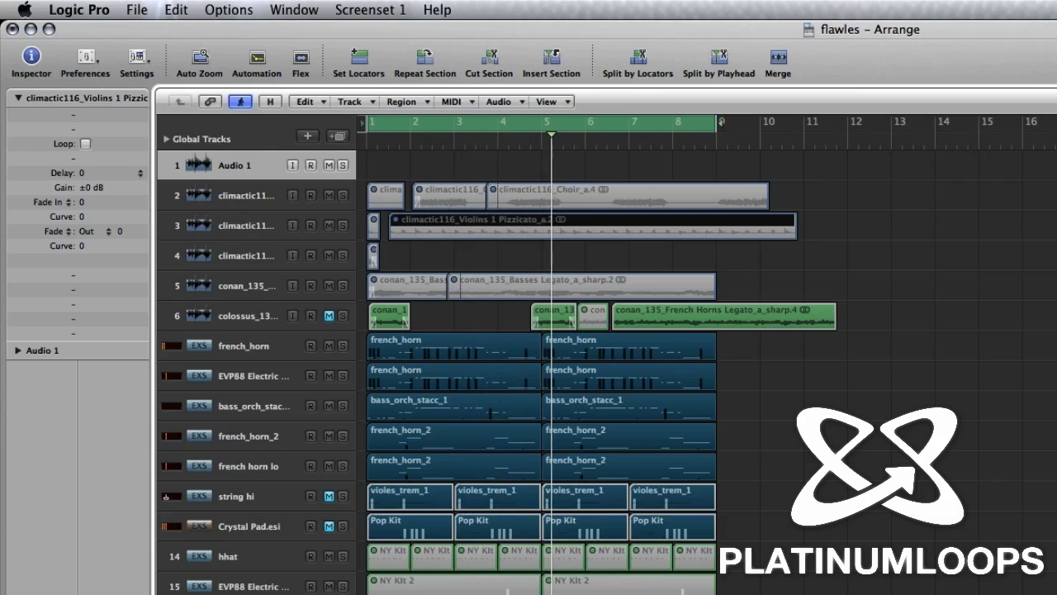
# - Select the track 15 regions, stop playback, and select the french_horn track
pyautogui.moveTo(727, 588); pyautogui.dragTo(361, 558)
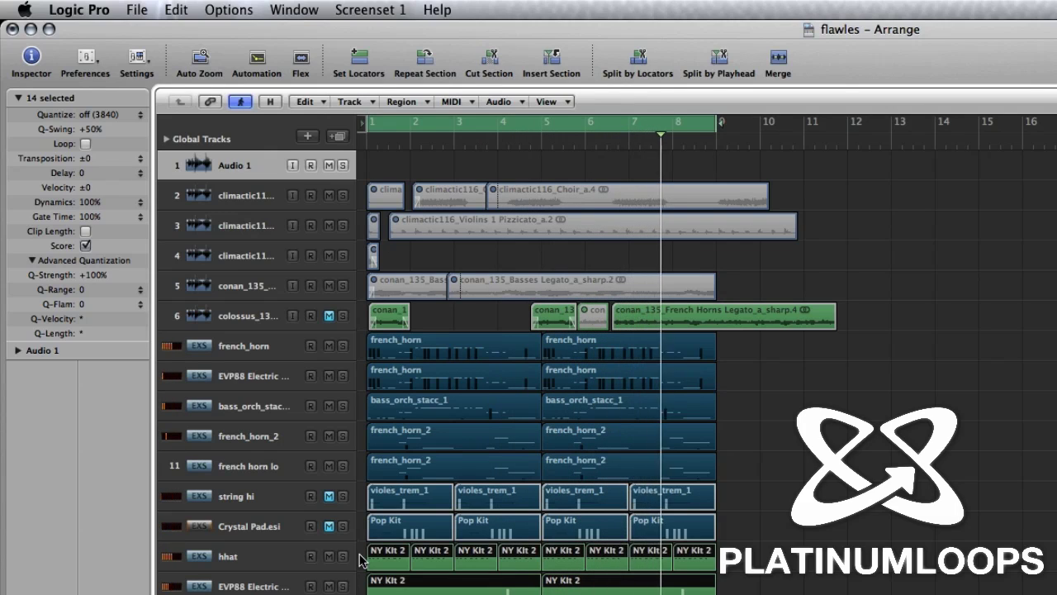
pyautogui.press('space')
pyautogui.click(244, 346)
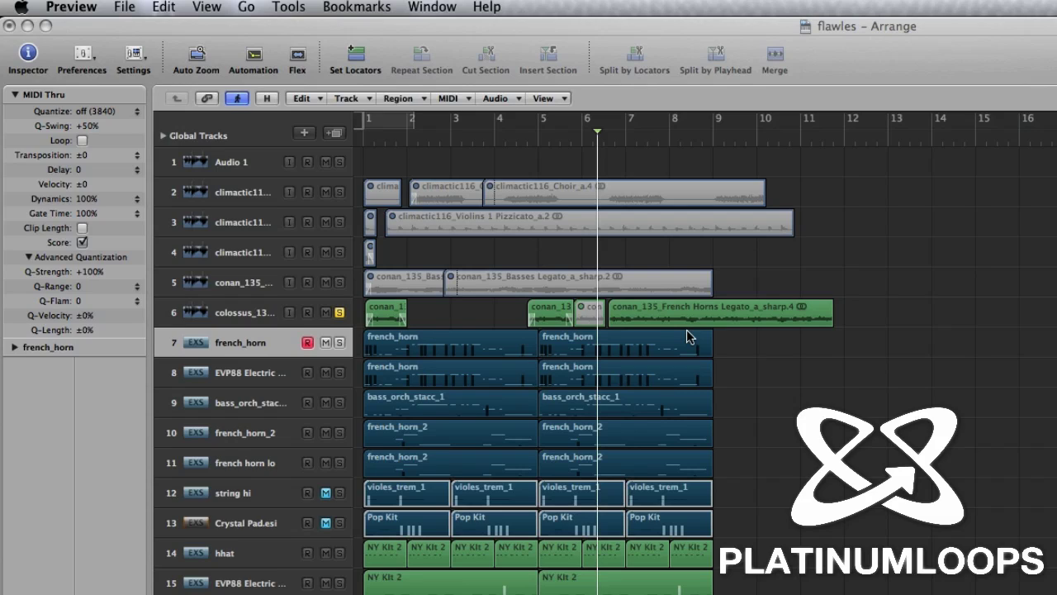
# - Select track 6, turn off Catch, and zoom in on the green French horn regions
pyautogui.click(175, 312)
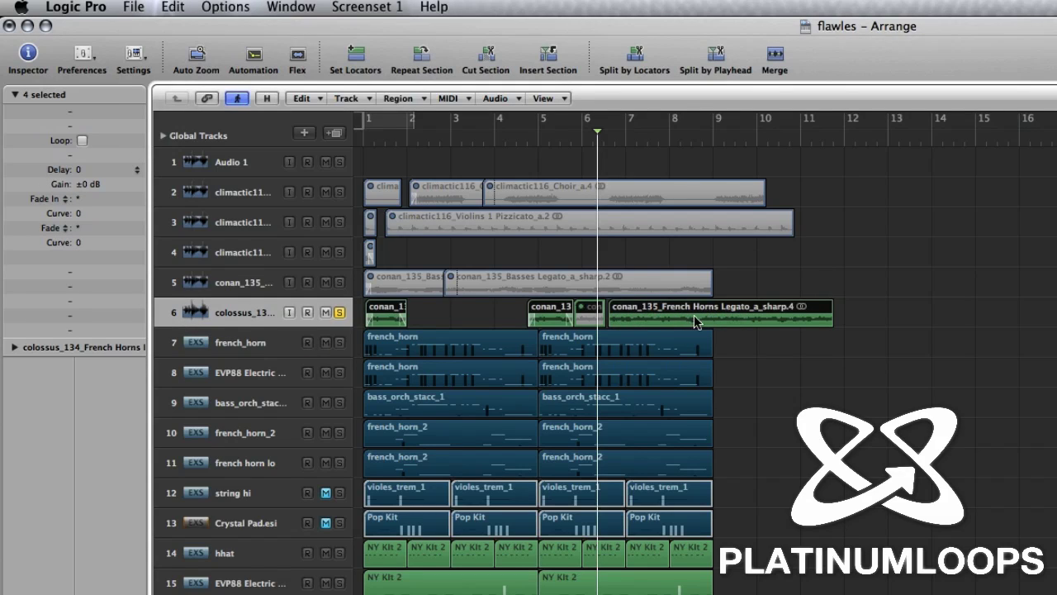
pyautogui.keyDown('ctrl'); pyautogui.keyDown('alt'); pyautogui.click(794, 377); pyautogui.keyUp('alt'); pyautogui.keyUp('ctrl')
pyautogui.moveTo(789, 374); pyautogui.dragTo(505, 239)
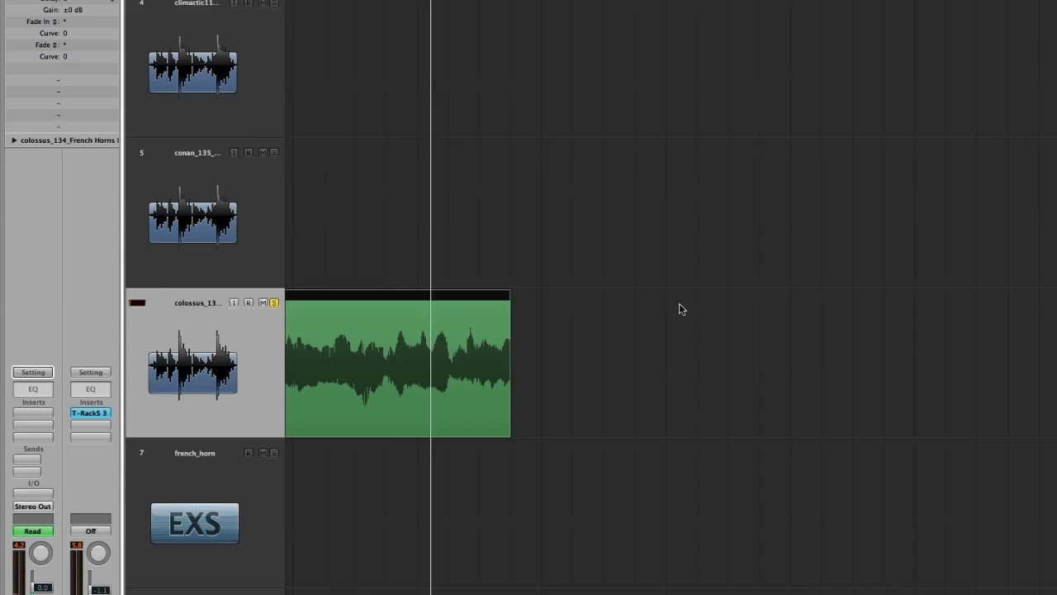
pyautogui.press('z')
pyautogui.moveTo(722, 225); pyautogui.dragTo(295, 36)
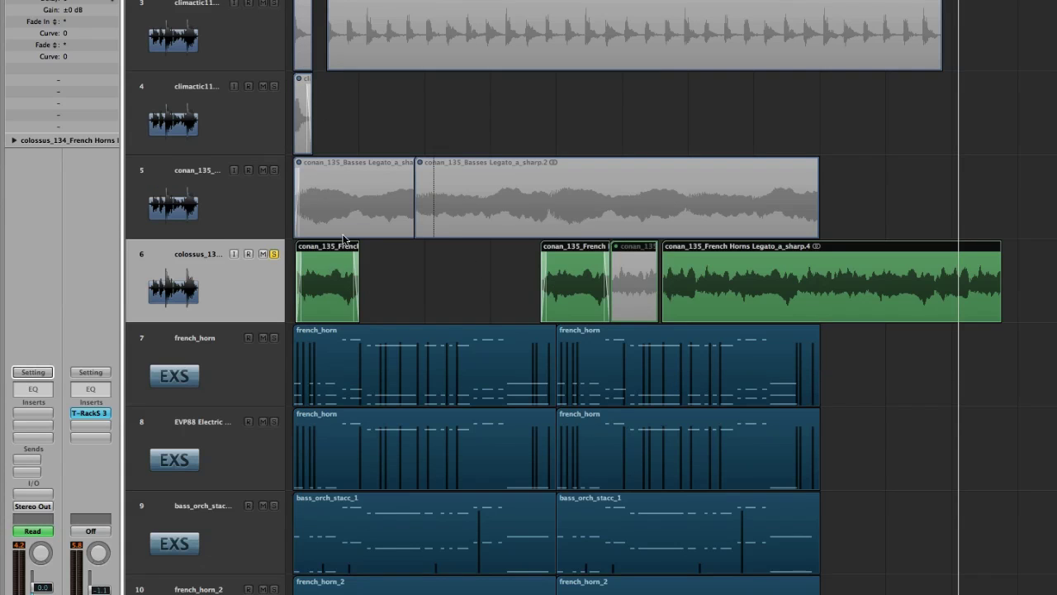
# - Select the first green French horn region and audition it
pyautogui.click(390, 294)
pyautogui.click(332, 286)
pyautogui.press('space')
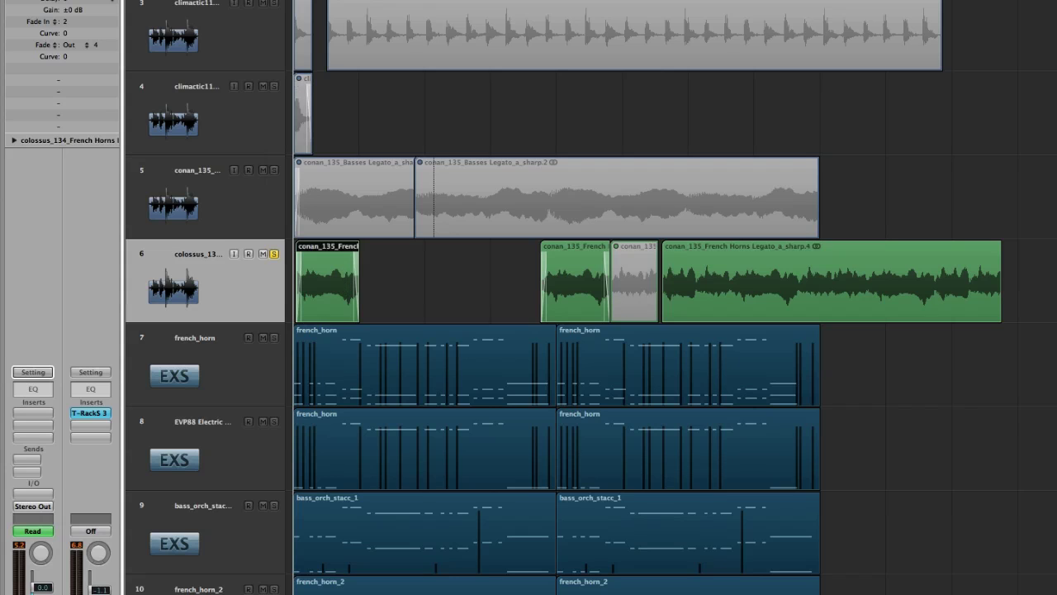
pyautogui.click(116, 0)
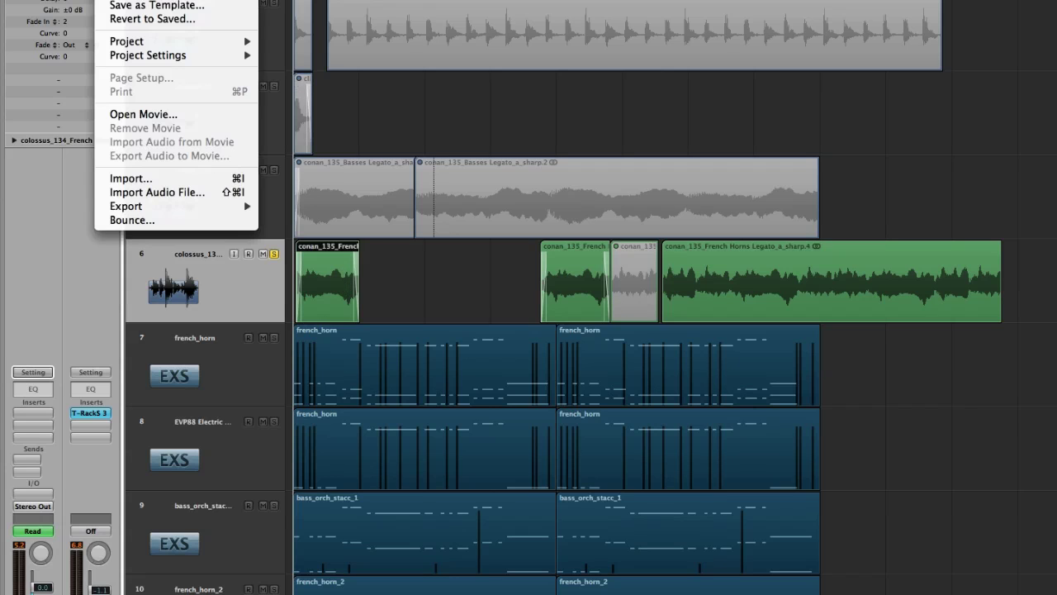
pyautogui.click(132, 220)
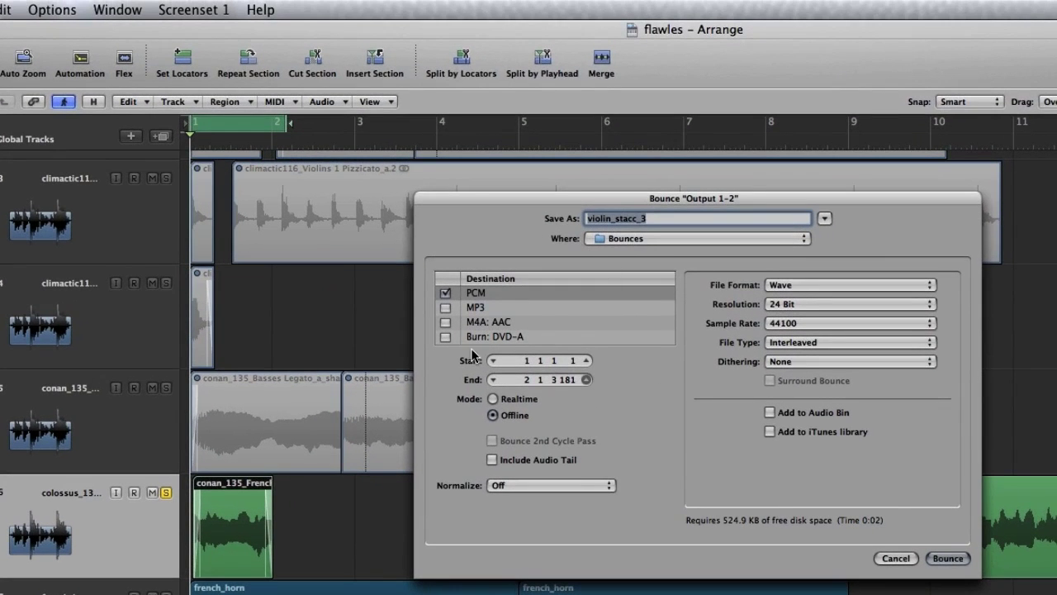
pyautogui.click(906, 564)
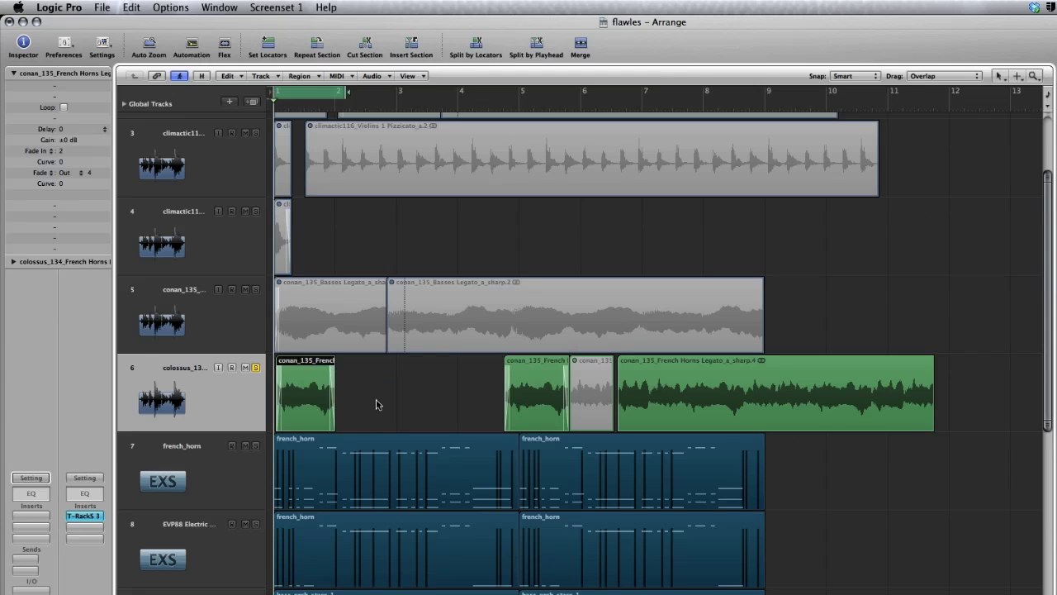
# - Create software instrument track 7 loaded with a stereo EXS24 sampler
pyautogui.click(229, 104)
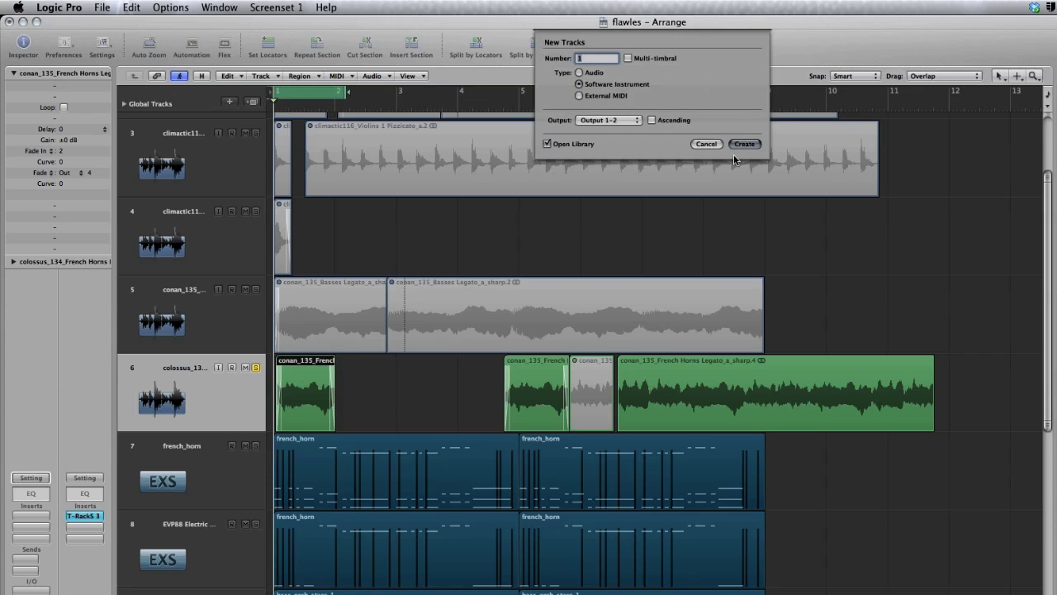
pyautogui.click(746, 143)
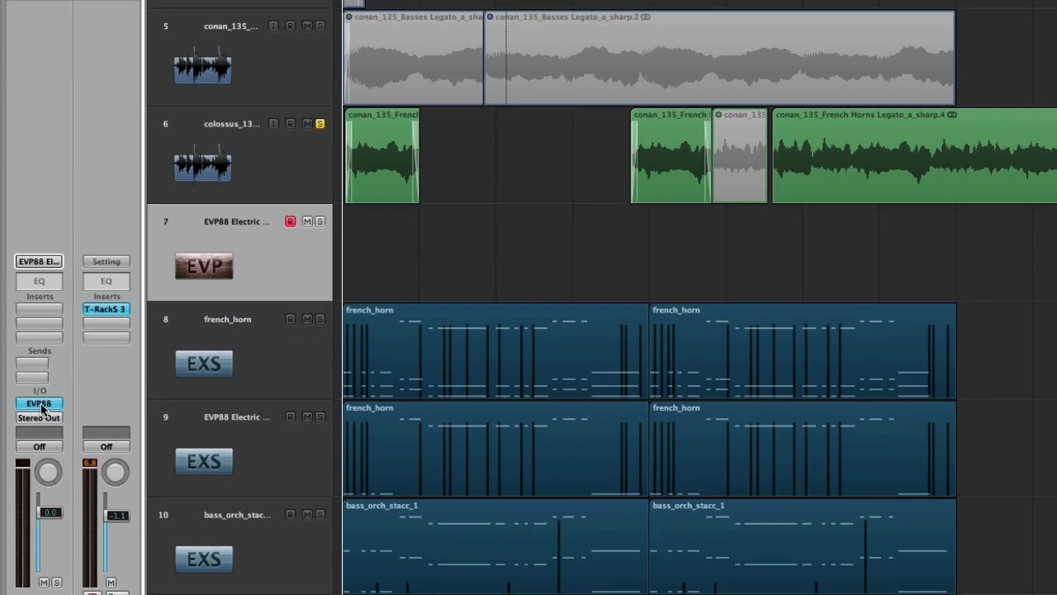
pyautogui.click(40, 405)
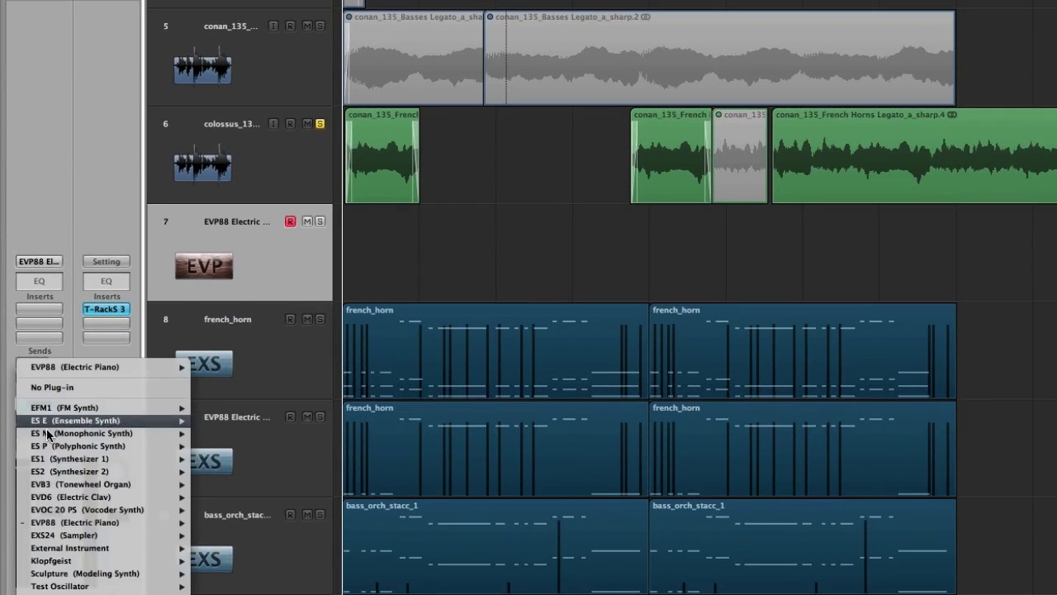
pyautogui.moveTo(68, 535)
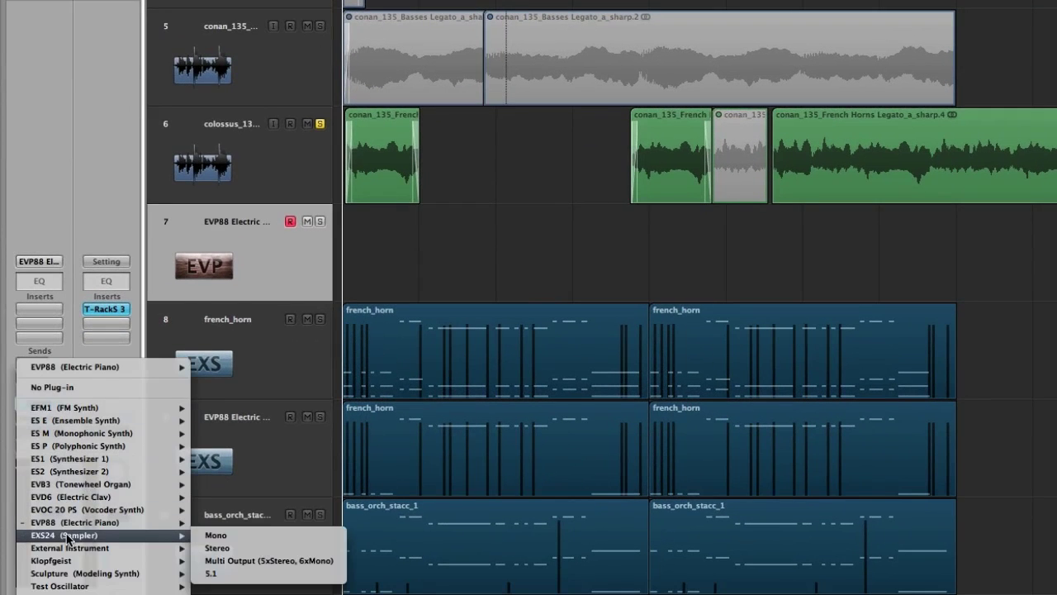
pyautogui.click(256, 551)
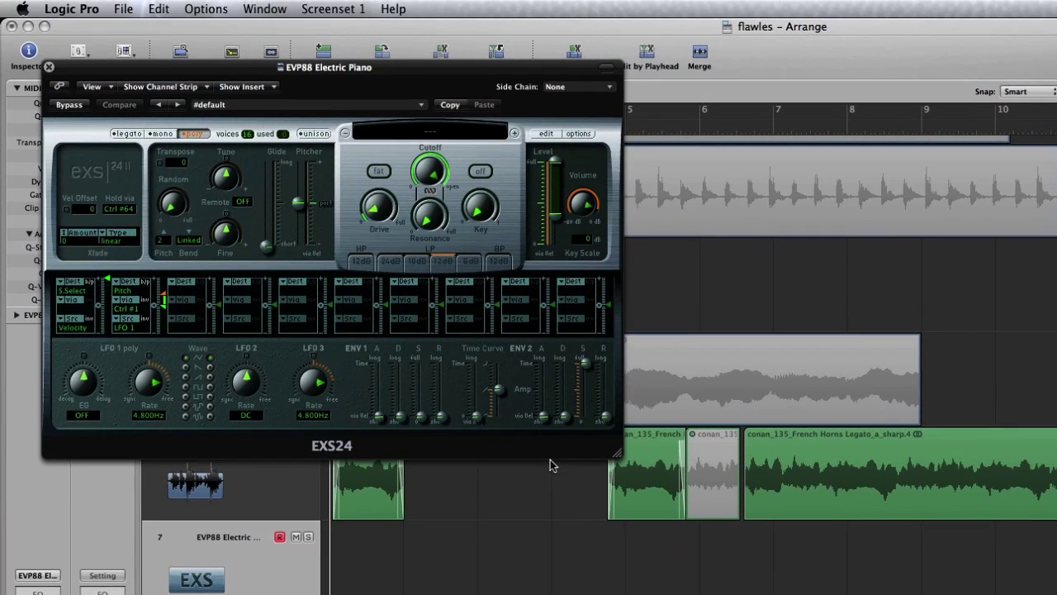
# - Open the EXS24 Instrument Editor and start loading multiple samples
pyautogui.click(545, 134)
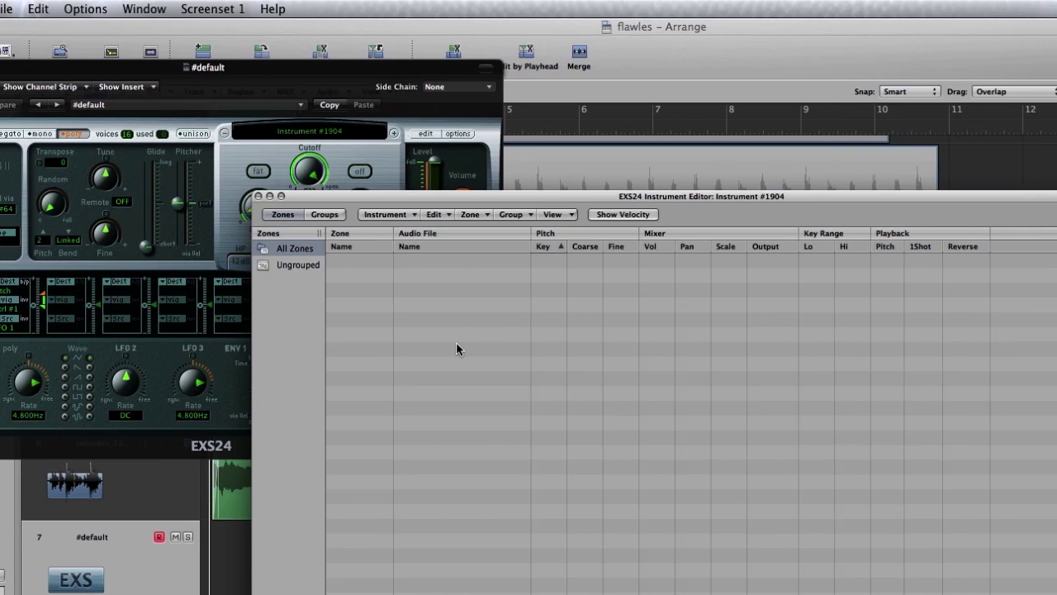
pyautogui.click(474, 216)
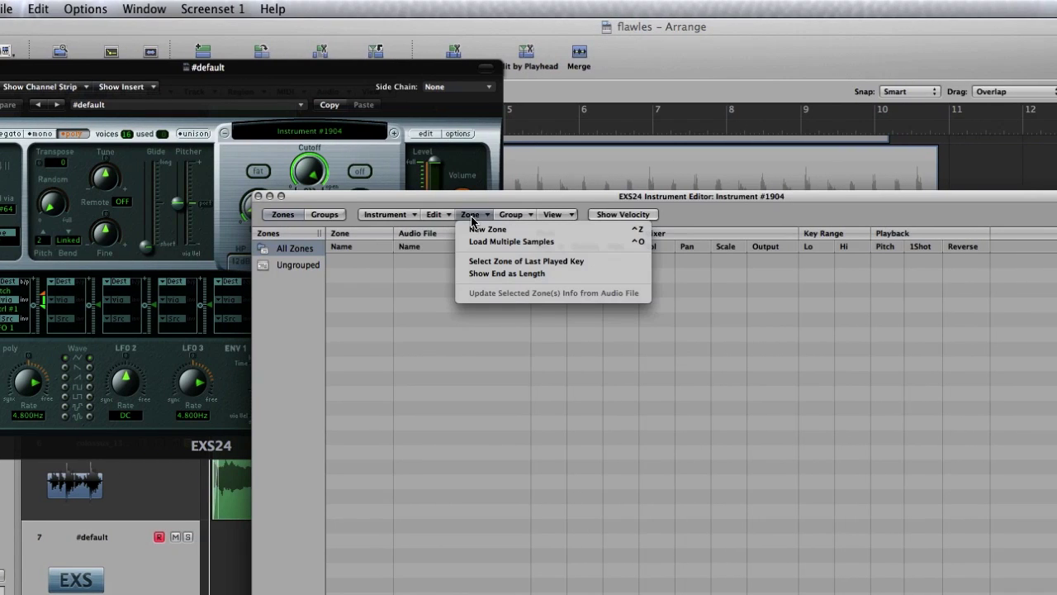
pyautogui.click(519, 242)
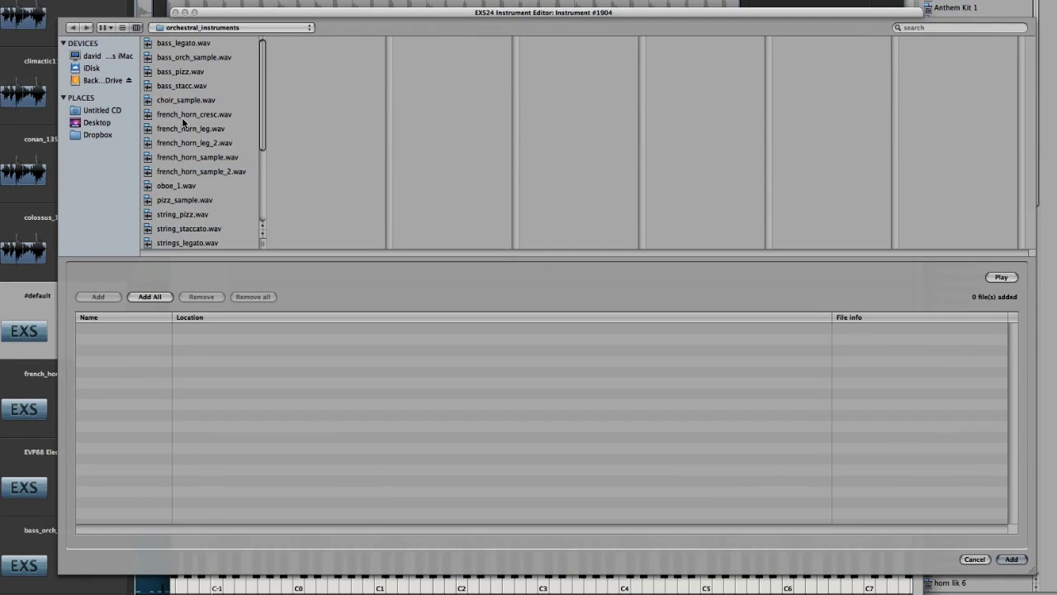
# - Preview french_horn_sample.wav and add it as the instrument's sample
pyautogui.click(200, 159)
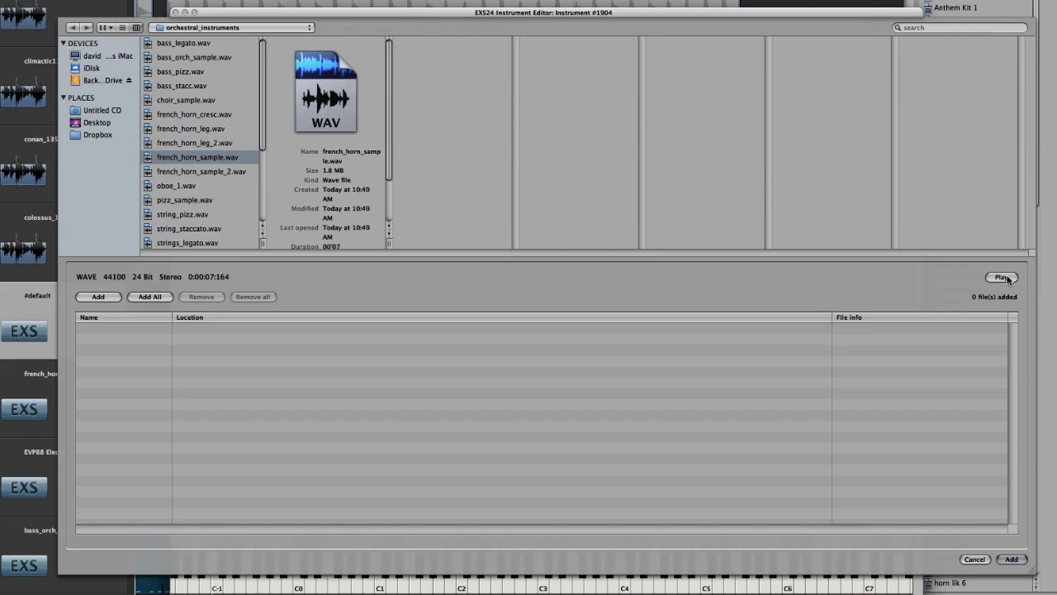
pyautogui.click(1007, 279)
pyautogui.click(1020, 561)
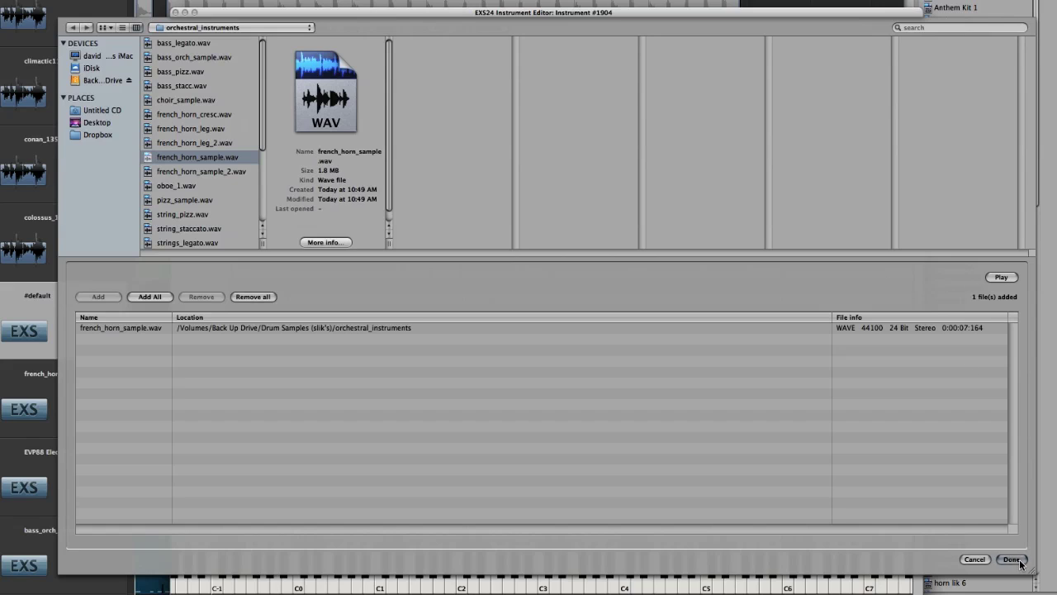
pyautogui.click(1016, 561)
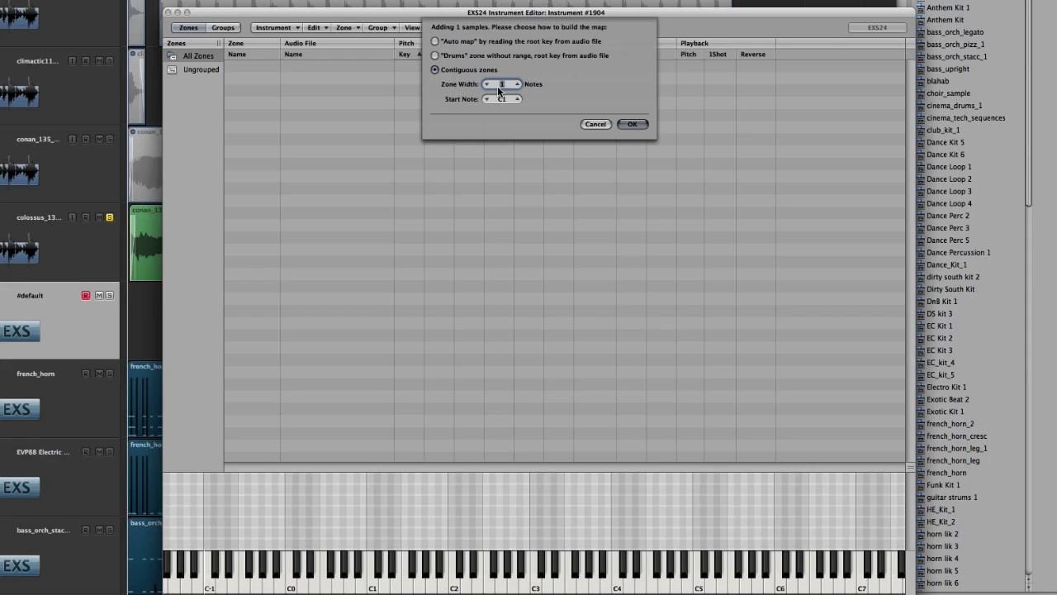
# - Map the zone from C1, stretch it to span C-2 to C7, and disable 1Shot
pyautogui.click(632, 124)
pyautogui.click(373, 297)
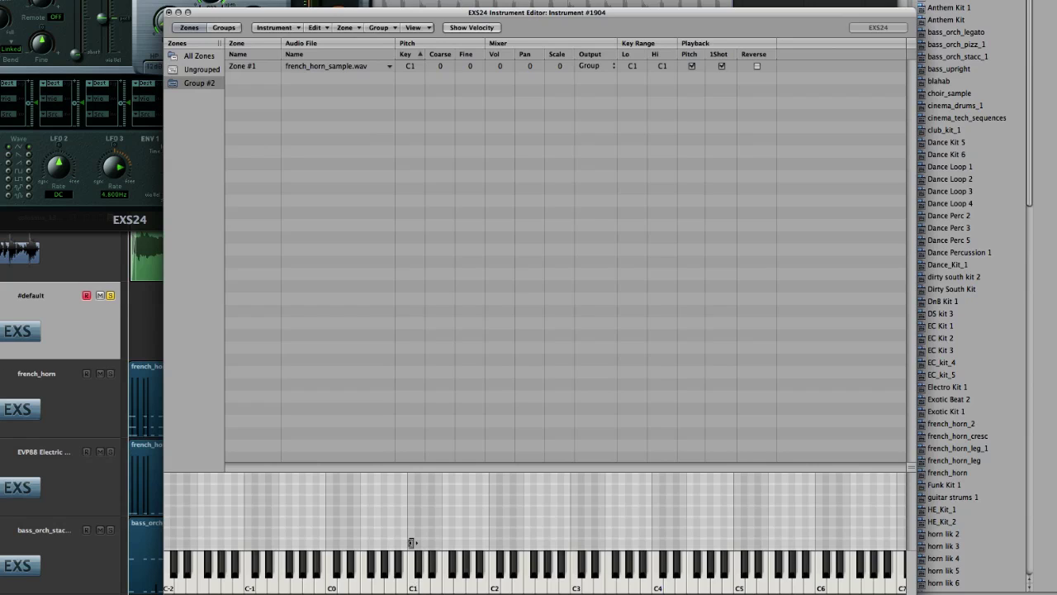
pyautogui.moveTo(412, 543); pyautogui.dragTo(902, 546)
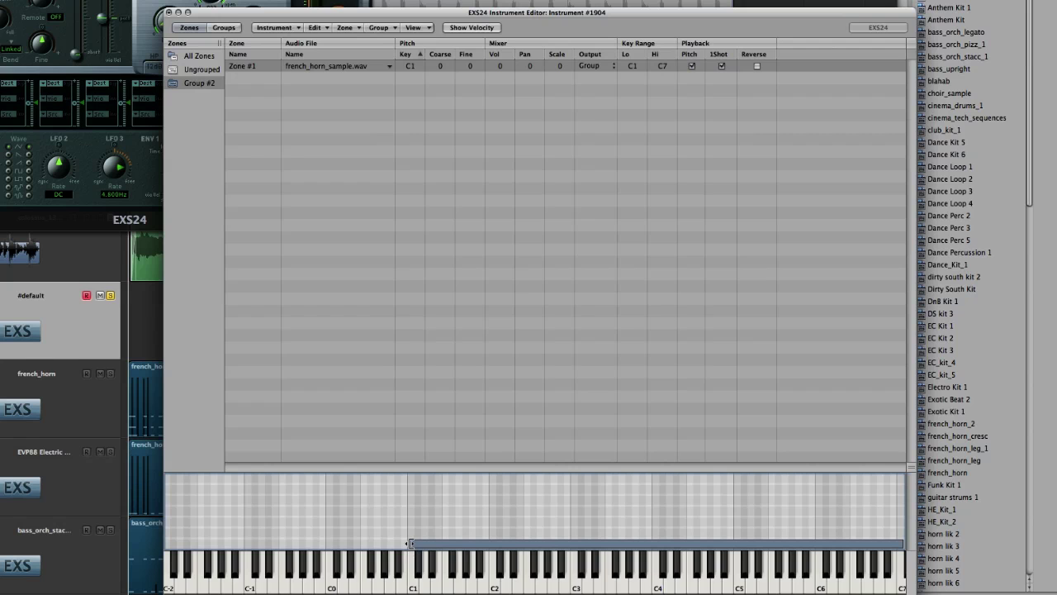
pyautogui.moveTo(410, 544); pyautogui.dragTo(142, 524)
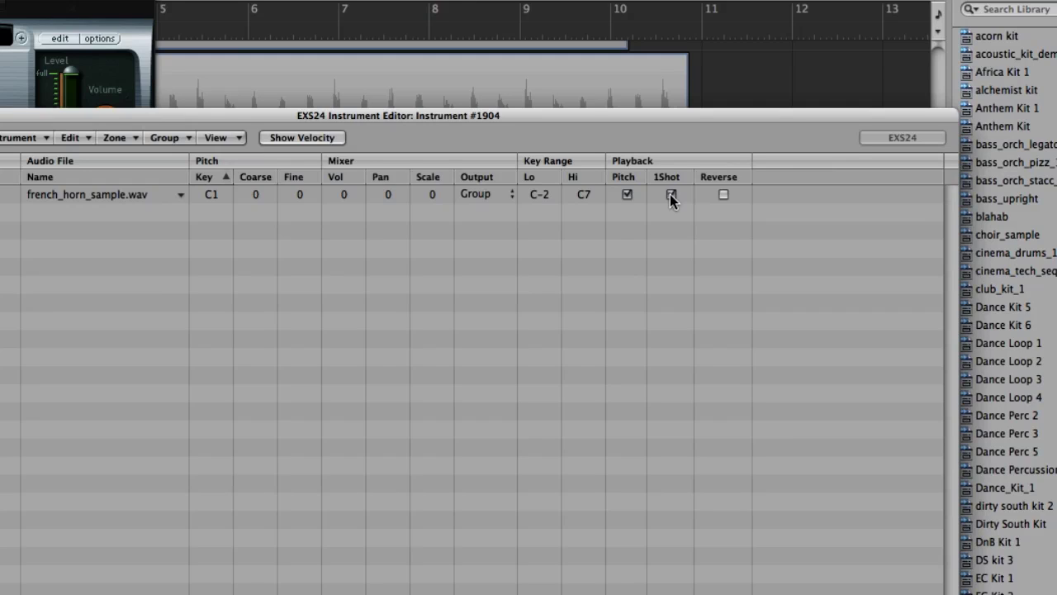
pyautogui.click(670, 194)
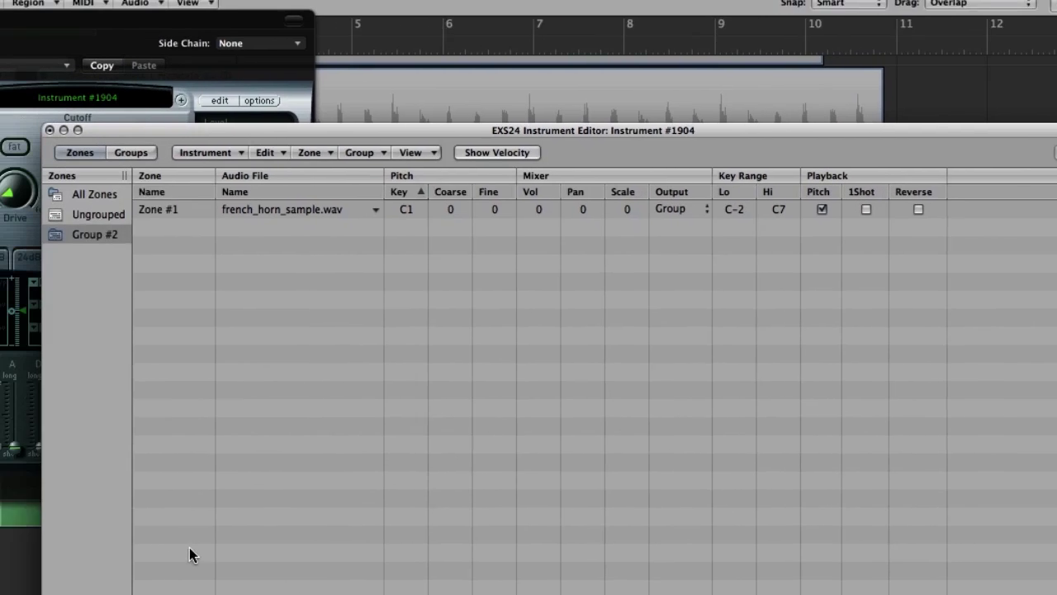
# - Set the EXS24 ENV 2 release to about 1152.6 ms
pyautogui.click(391, 517)
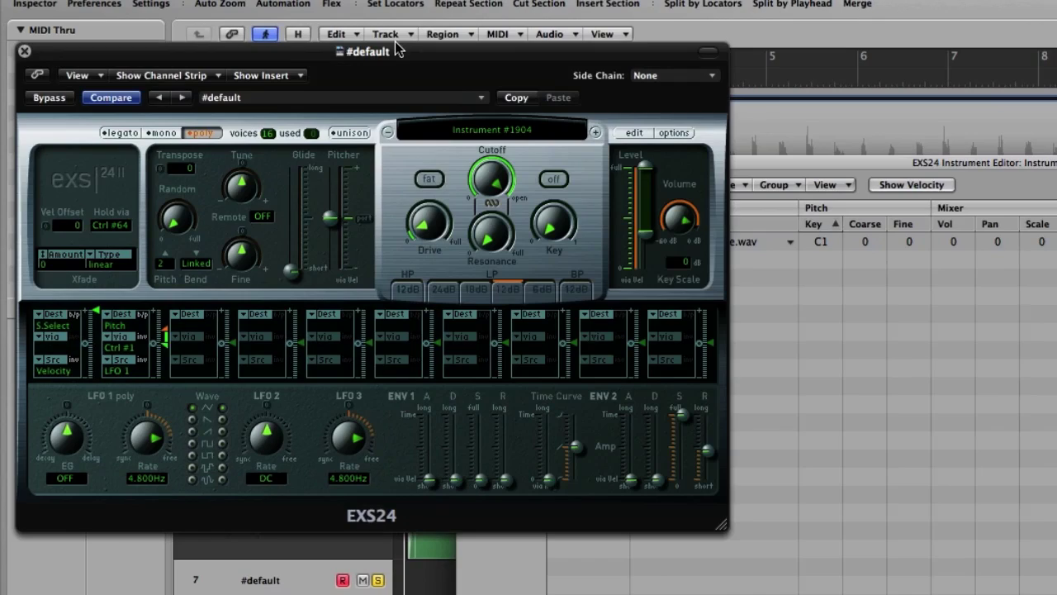
pyautogui.moveTo(400, 49); pyautogui.dragTo(566, 149)
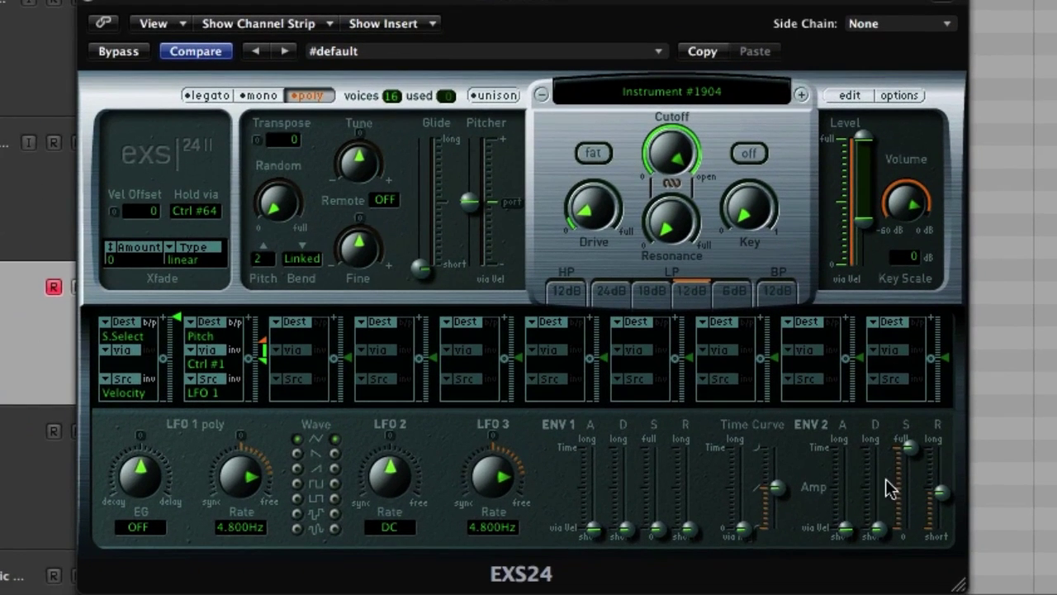
pyautogui.moveTo(940, 494); pyautogui.dragTo(944, 538)
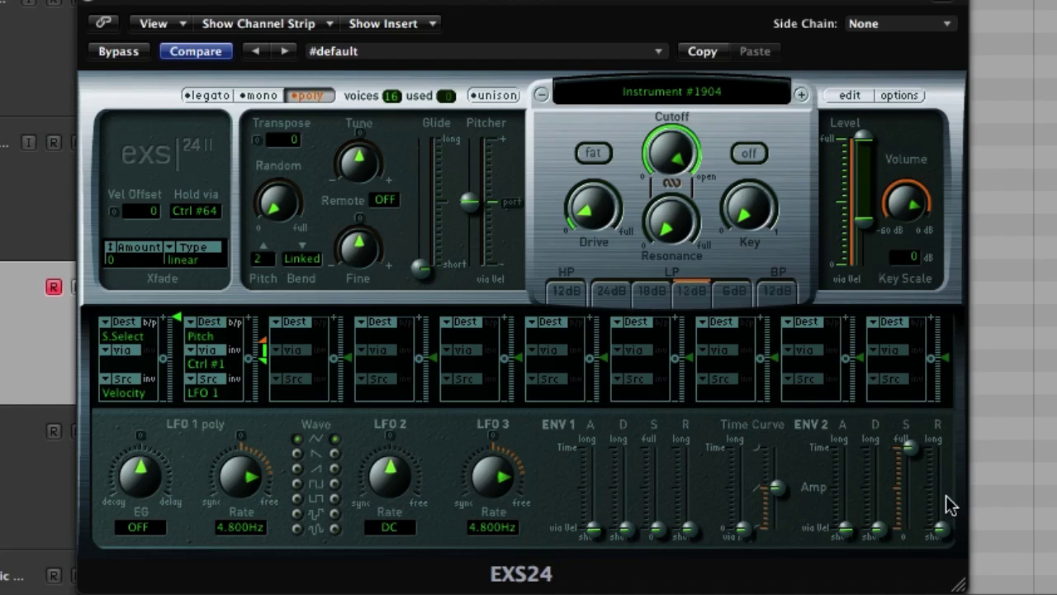
pyautogui.moveTo(939, 529); pyautogui.dragTo(945, 509)
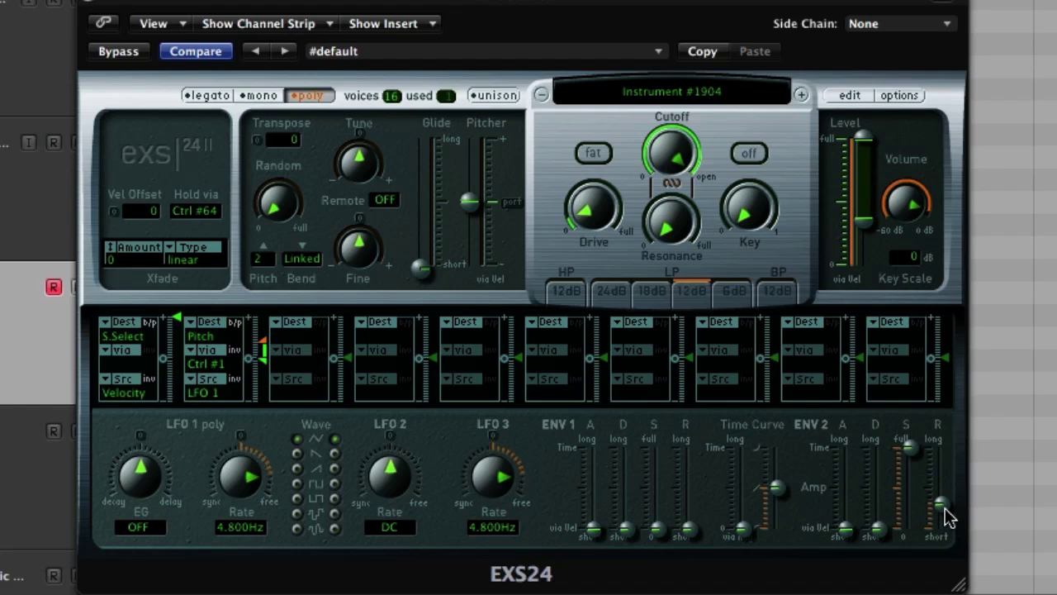
pyautogui.moveTo(946, 510); pyautogui.dragTo(948, 489)
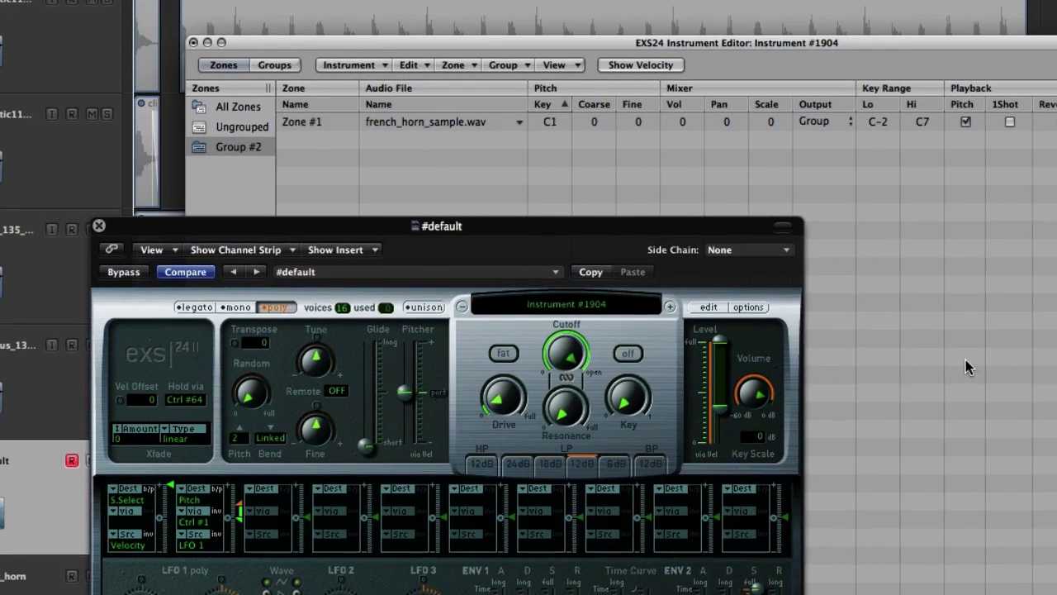
pyautogui.click(965, 359)
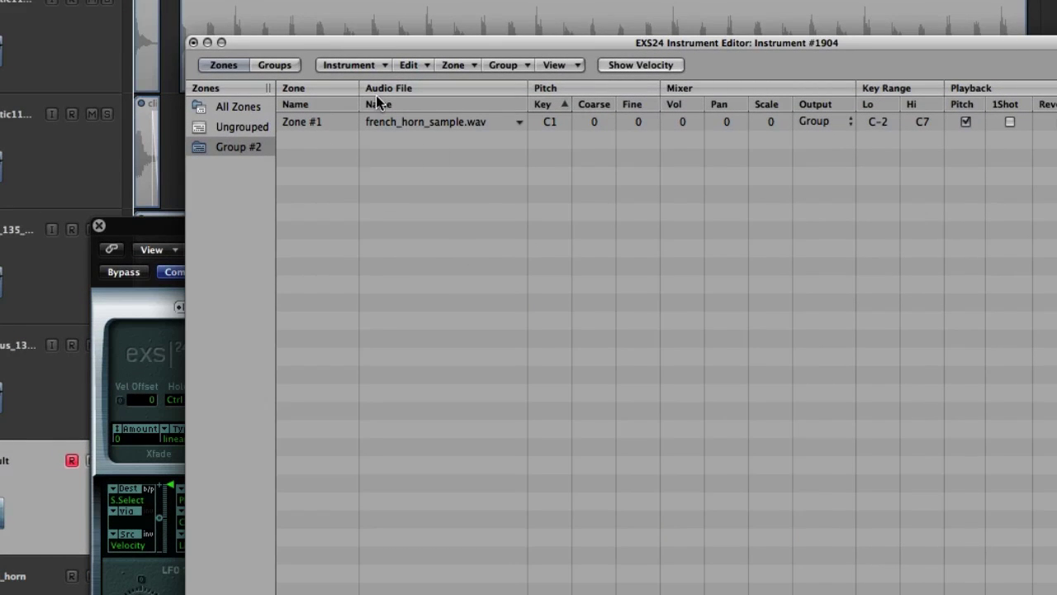
pyautogui.click(353, 64)
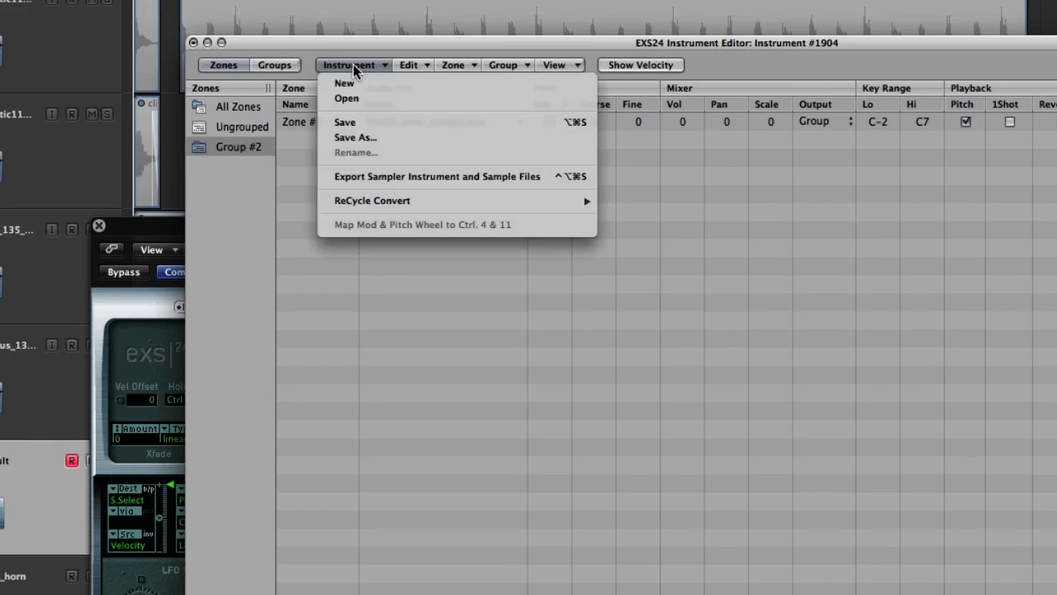
pyautogui.click(388, 137)
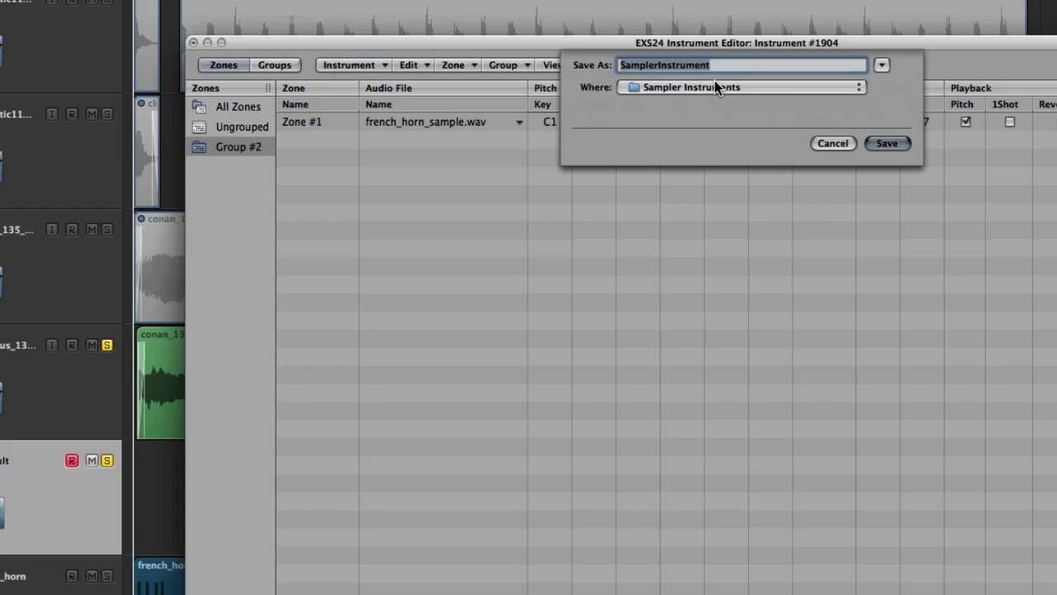
pyautogui.click(830, 142)
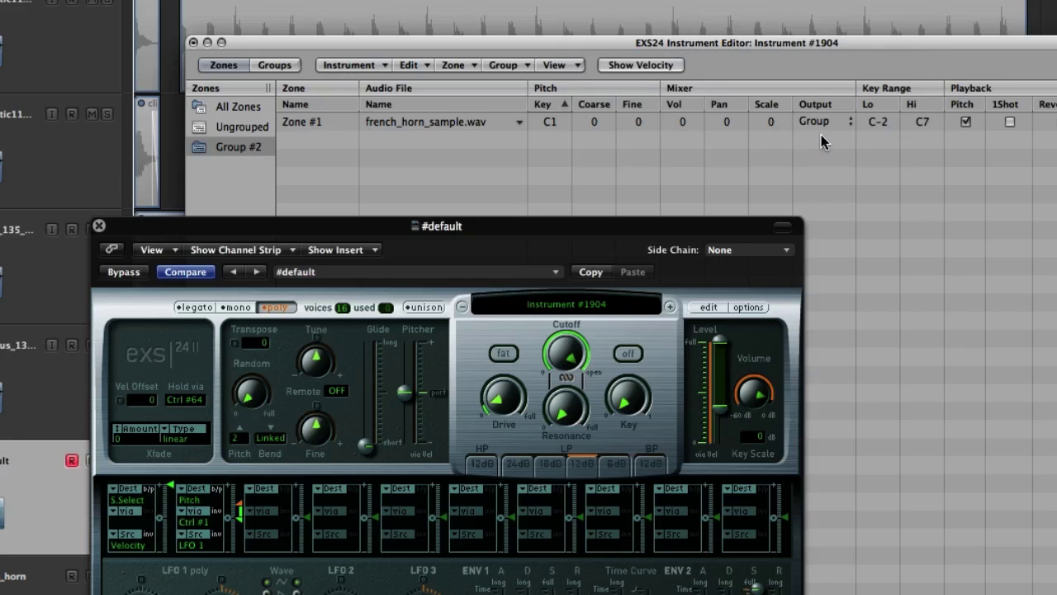